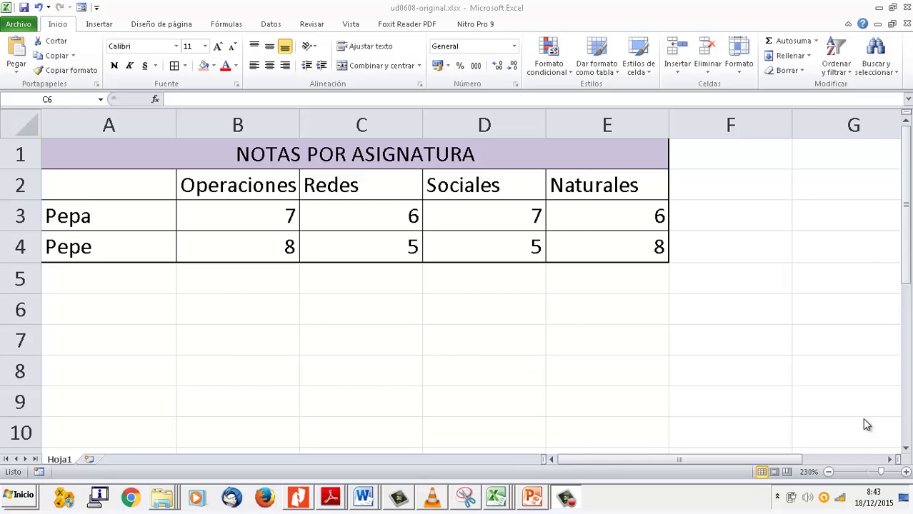
- Start a Save As of the grade table with CSV (delimitado por comas) as the file type
{"action": "left_click", "coordinate": [403, 211]}
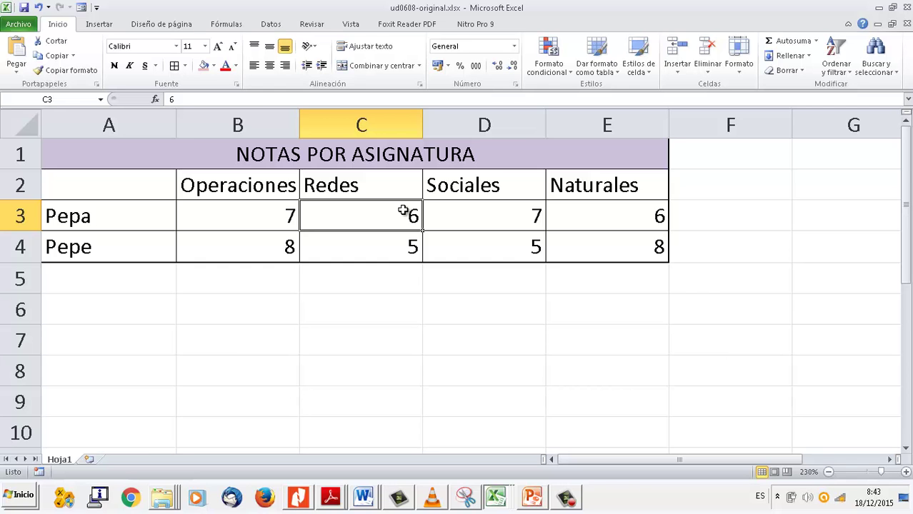
{"action": "left_click", "coordinate": [342, 151]}
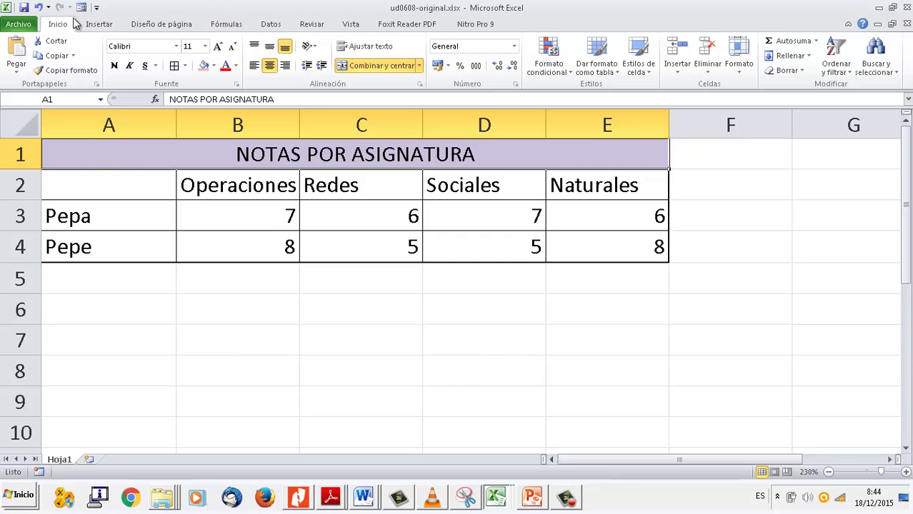
{"action": "left_click", "coordinate": [19, 24]}
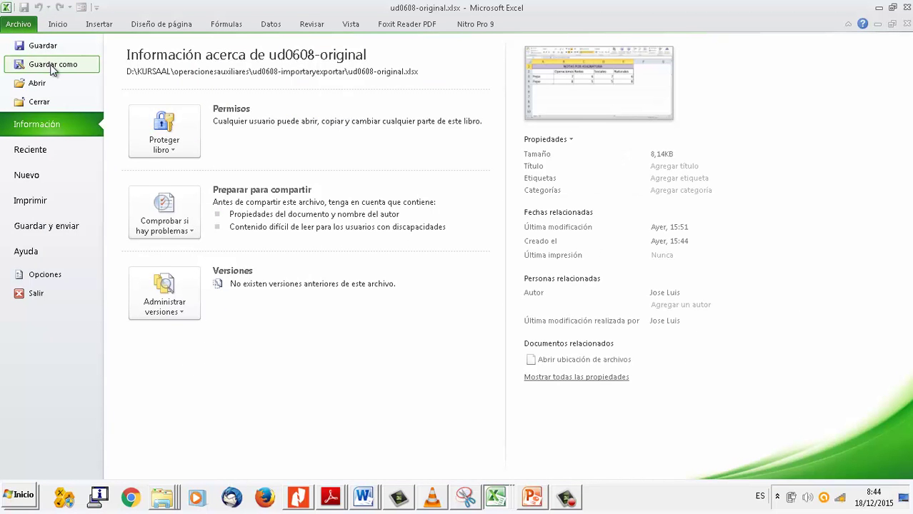
{"action": "key", "text": "Escape"}
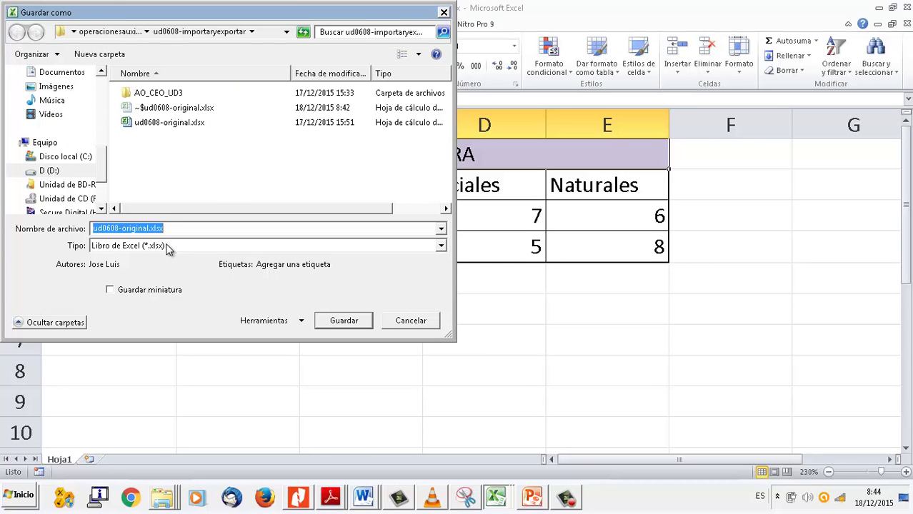
{"action": "left_click", "coordinate": [167, 248]}
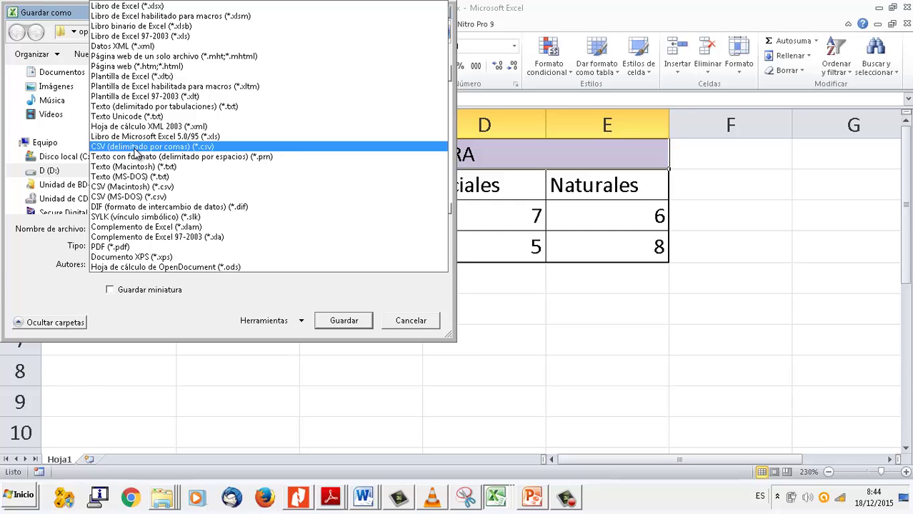
{"action": "left_click", "coordinate": [135, 148]}
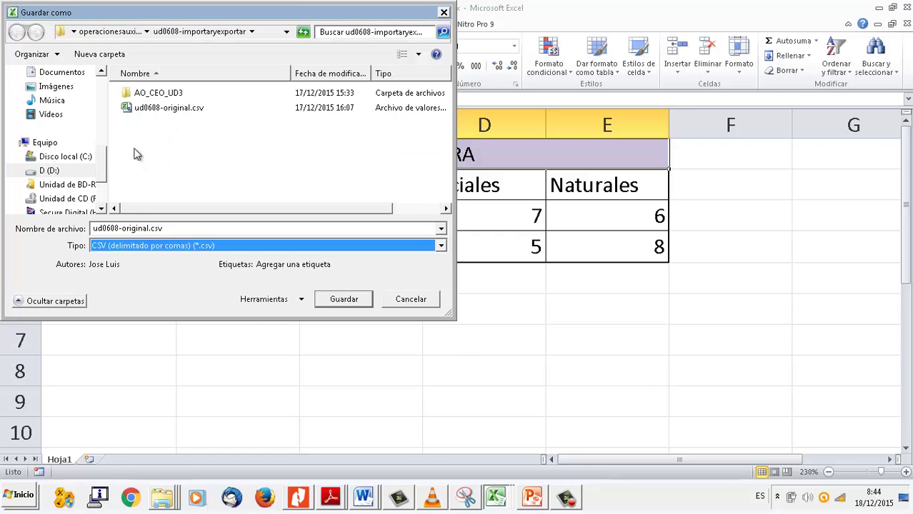
- Name the file ud0608-original-video.csv, save it, and confirm keeping the CSV format
{"action": "double_click", "coordinate": [151, 227]}
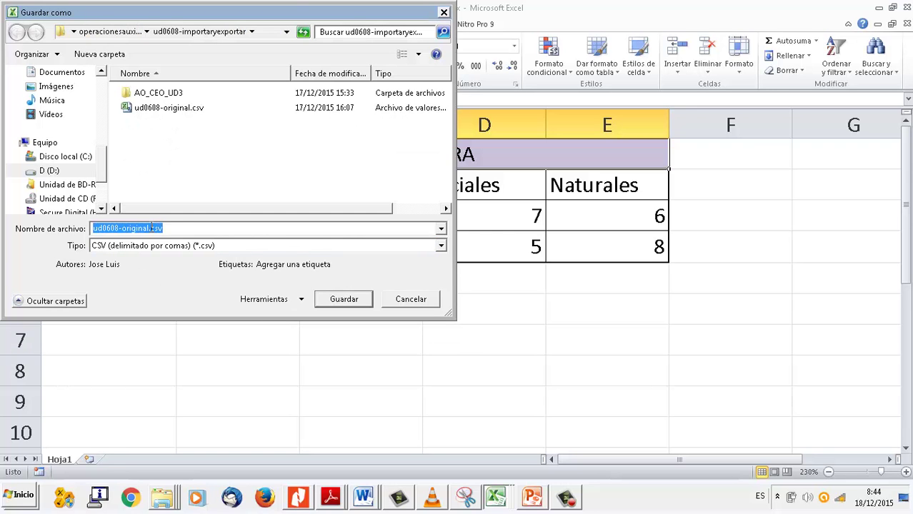
{"action": "left_click", "coordinate": [151, 227]}
{"action": "type", "text": "-vi"}
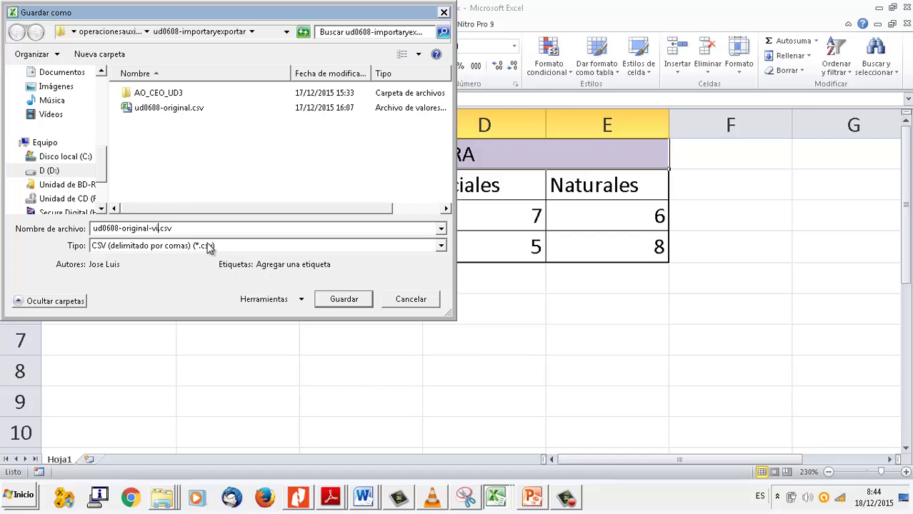
{"action": "type", "text": "deo"}
{"action": "left_click", "coordinate": [344, 299]}
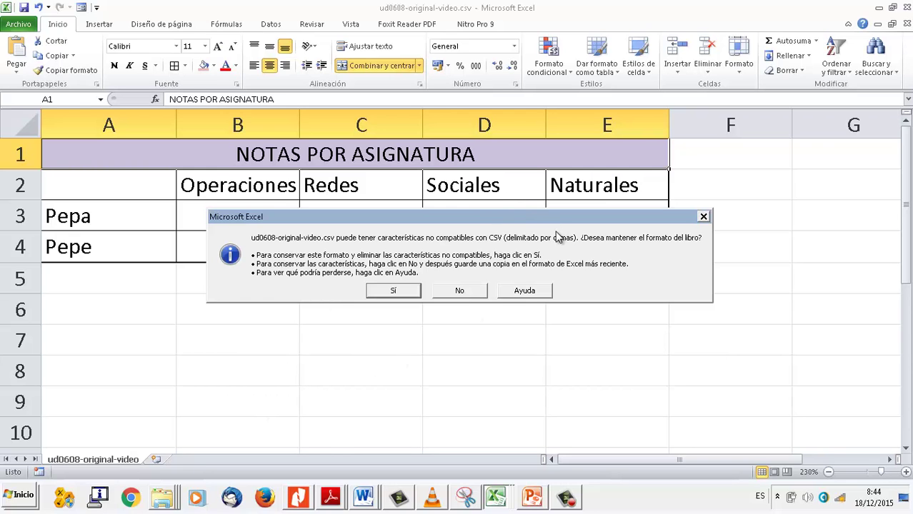
{"action": "left_click", "coordinate": [404, 292]}
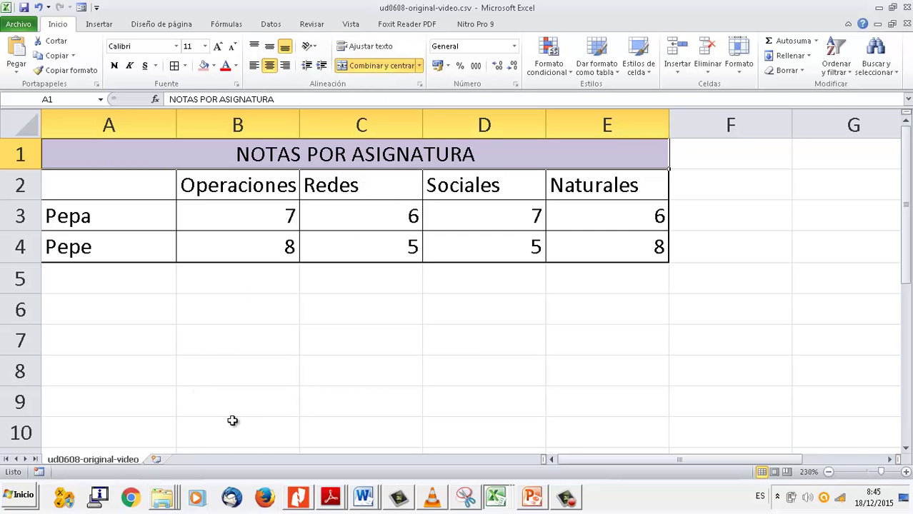
- Open the ud0608-importaryexportar folder from Explorer's recent list and select ud0608-original-video.csv
{"action": "right_click", "coordinate": [165, 501]}
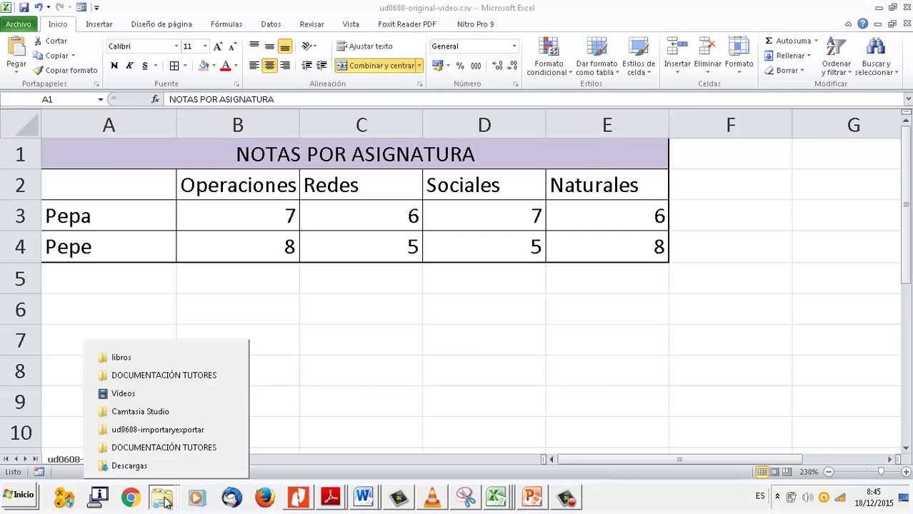
{"action": "left_click", "coordinate": [172, 430]}
{"action": "left_click", "coordinate": [212, 238]}
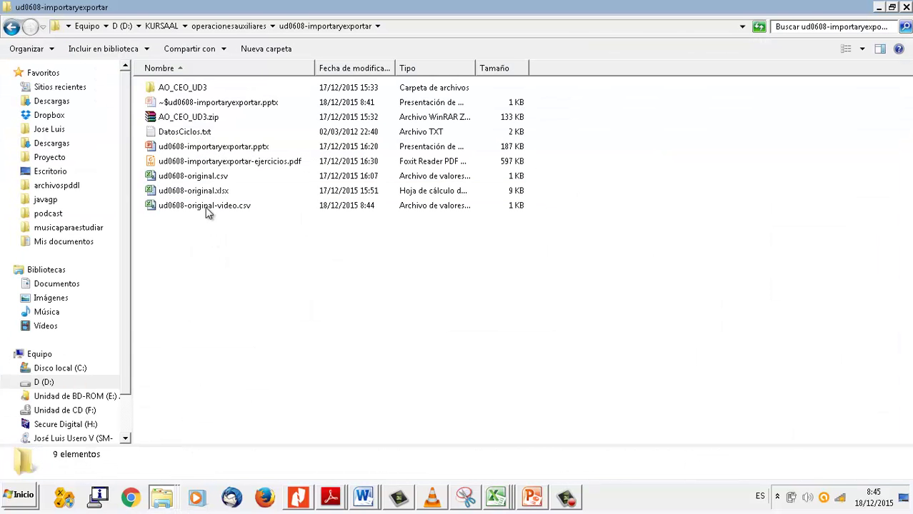
{"action": "double_click", "coordinate": [205, 206]}
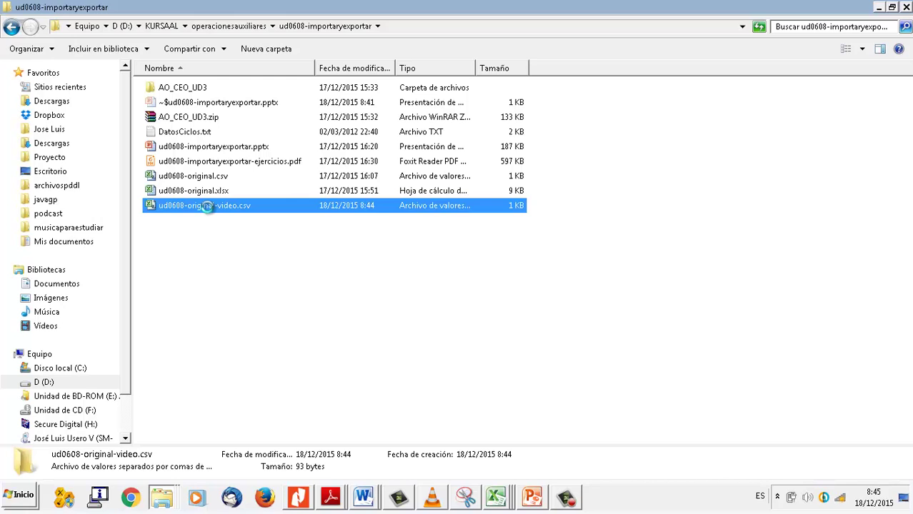
{"action": "right_click", "coordinate": [207, 206]}
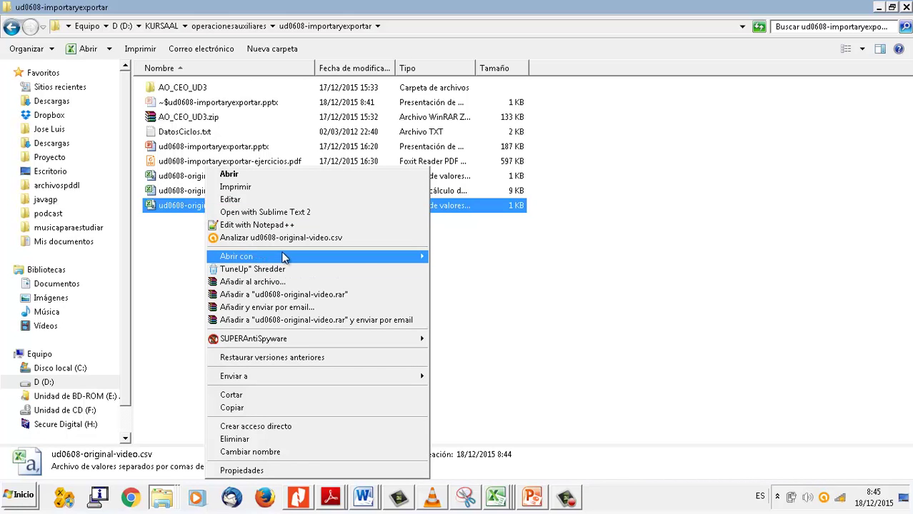
{"action": "mouse_move", "coordinate": [282, 256]}
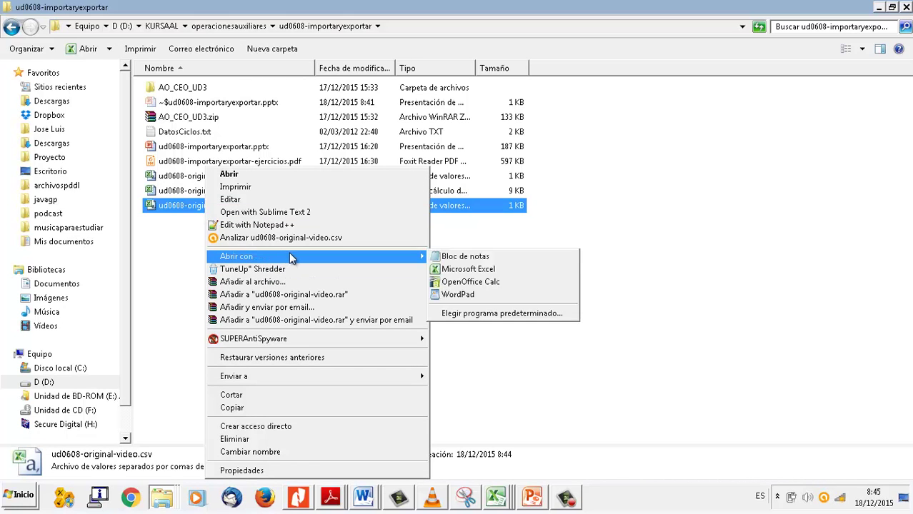
{"action": "left_click", "coordinate": [461, 260]}
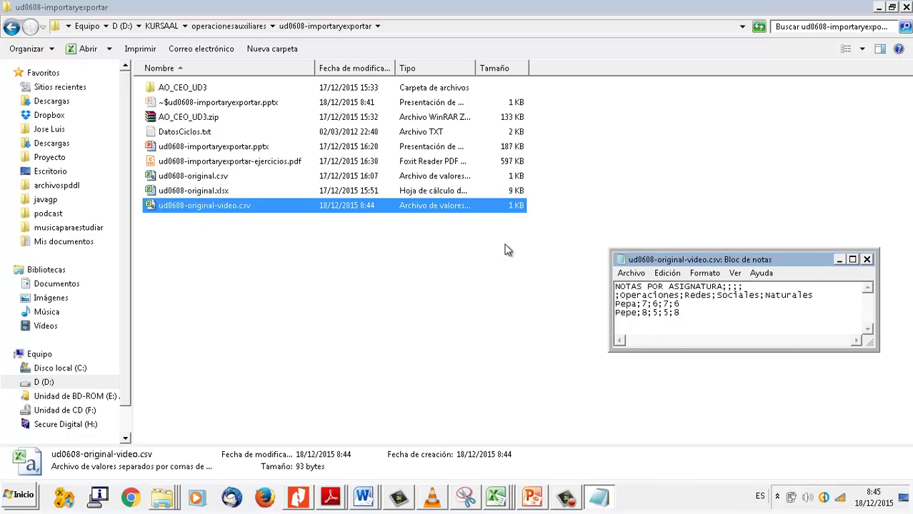
{"action": "mouse_move", "coordinate": [656, 257]}
{"action": "left_mouse_down"}
{"action": "mouse_move", "coordinate": [406, 176]}
{"action": "mouse_move", "coordinate": [266, 158]}
{"action": "left_mouse_up"}
{"action": "left_click_drag", "start_coordinate": [477, 238], "coordinate": [540, 306]}
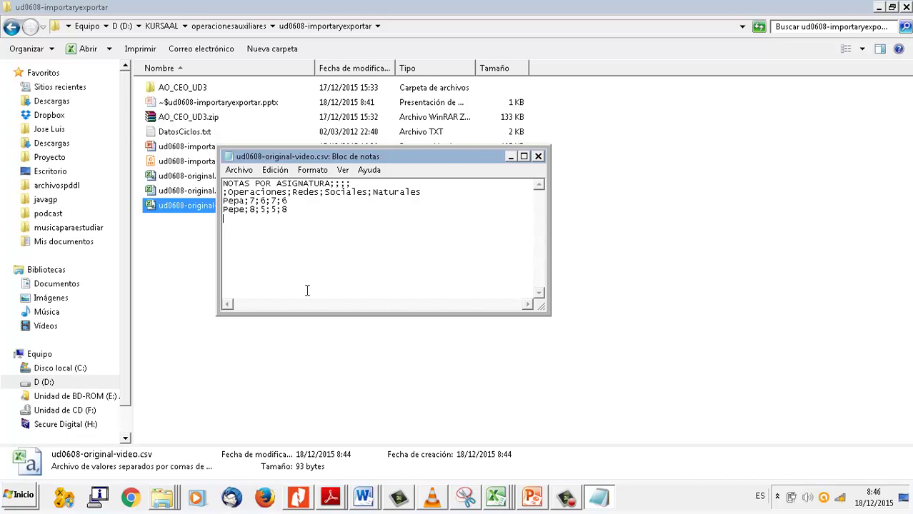
{"action": "left_click_drag", "start_coordinate": [367, 162], "coordinate": [358, 247]}
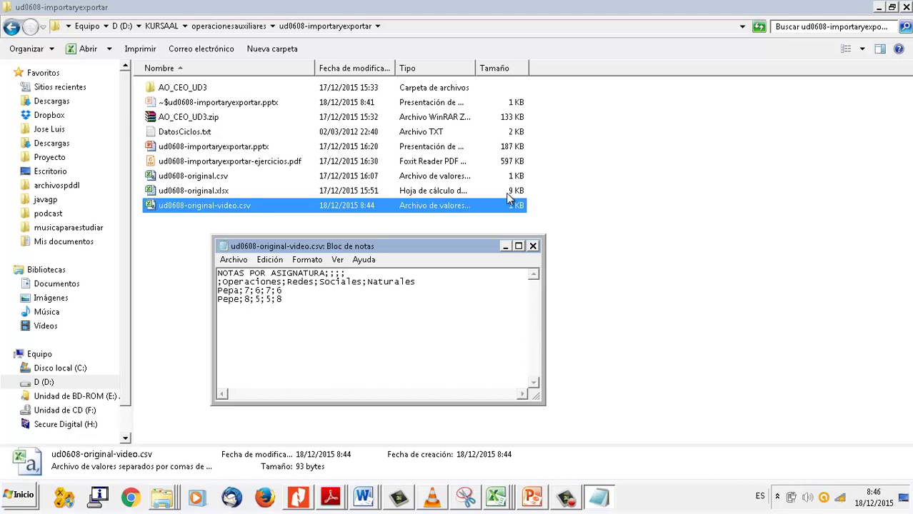
{"action": "left_click", "coordinate": [533, 247]}
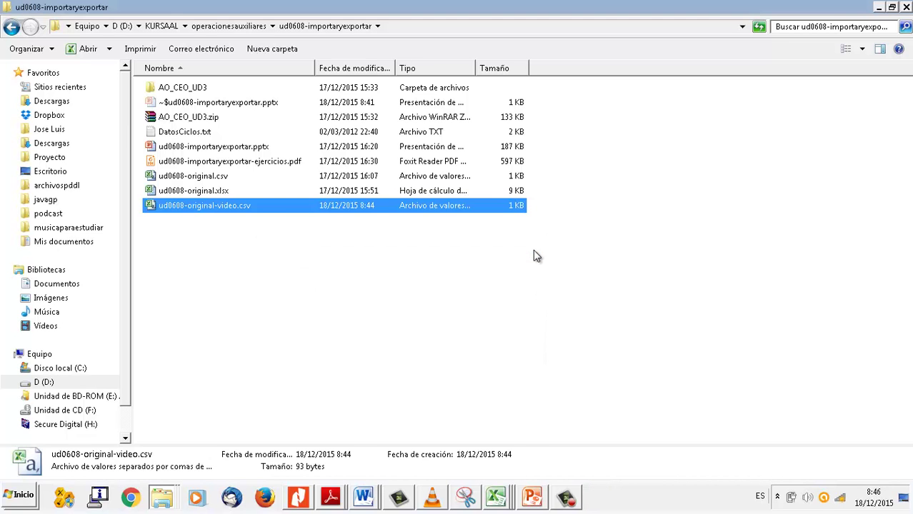
- Close ud0608-original-video.csv, saving it and keeping the CSV format
{"action": "left_click", "coordinate": [494, 494]}
{"action": "left_click", "coordinate": [486, 466]}
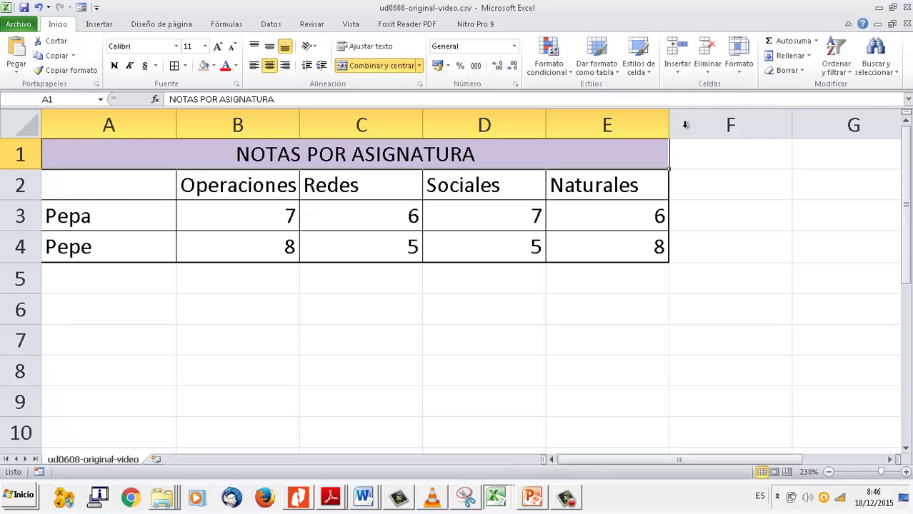
{"action": "left_click", "coordinate": [906, 24]}
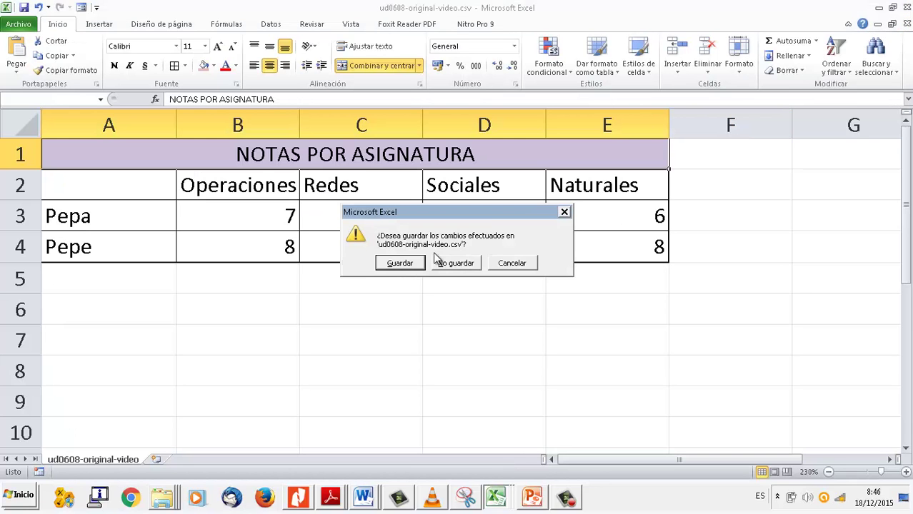
{"action": "left_click", "coordinate": [400, 263]}
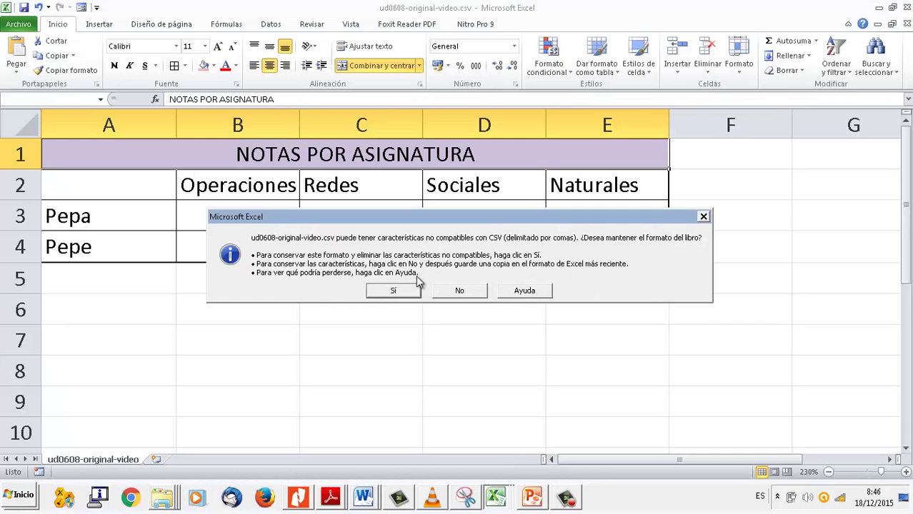
{"action": "left_click", "coordinate": [413, 284]}
{"action": "left_click", "coordinate": [426, 252]}
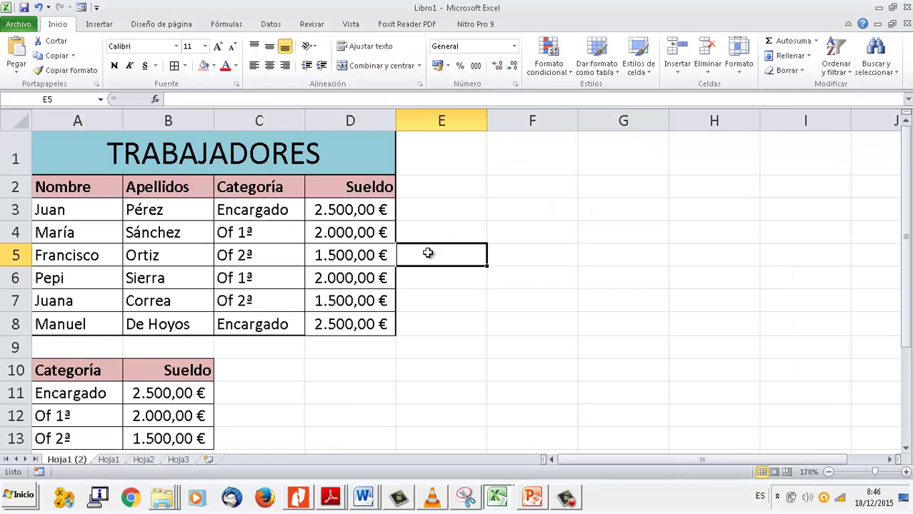
- Create a new blank workbook, Libro2, from File > Nuevo
{"action": "left_click", "coordinate": [22, 25]}
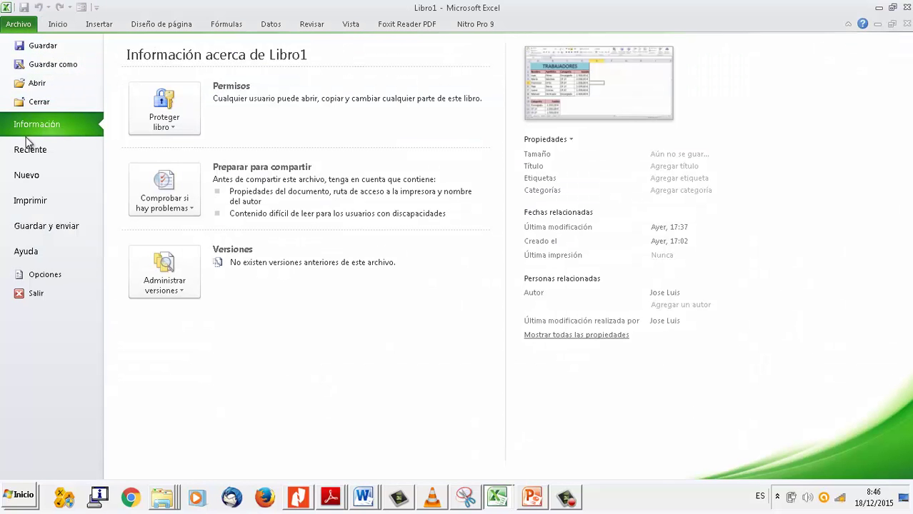
{"action": "left_click", "coordinate": [23, 176]}
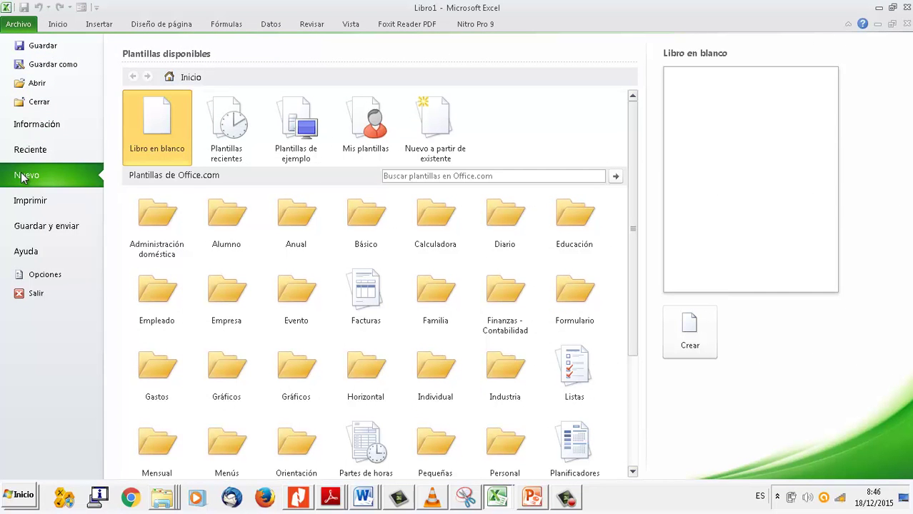
{"action": "double_click", "coordinate": [149, 136]}
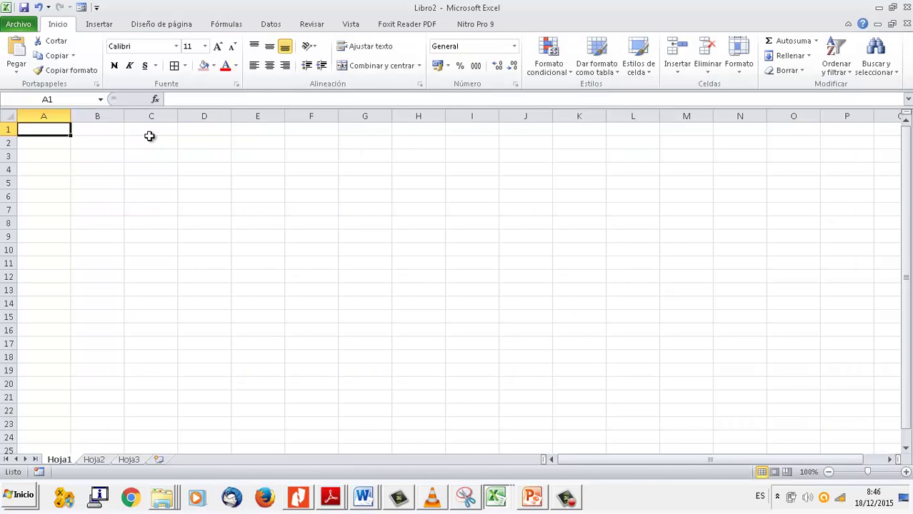
- Use Datos > Desde texto to pick ud0608-original-video.csv and launch the Text Import Wizard
{"action": "left_click", "coordinate": [280, 27]}
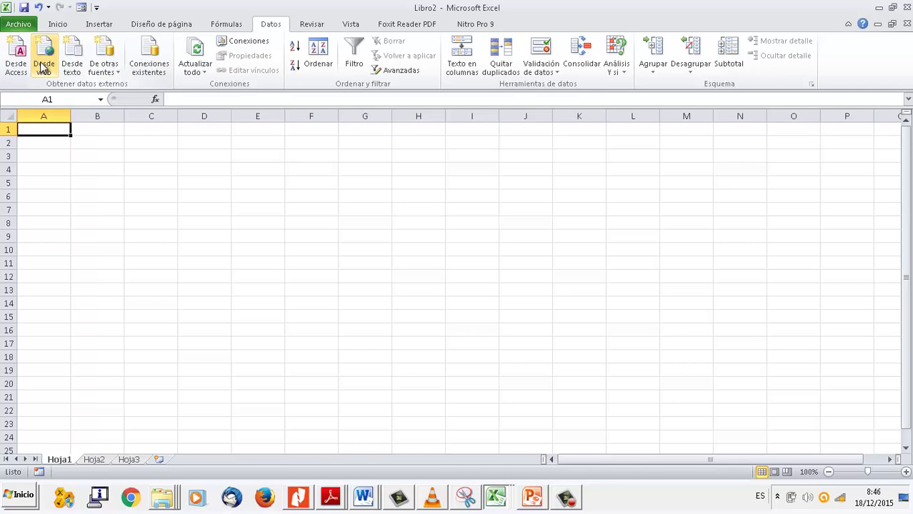
{"action": "left_click", "coordinate": [104, 68]}
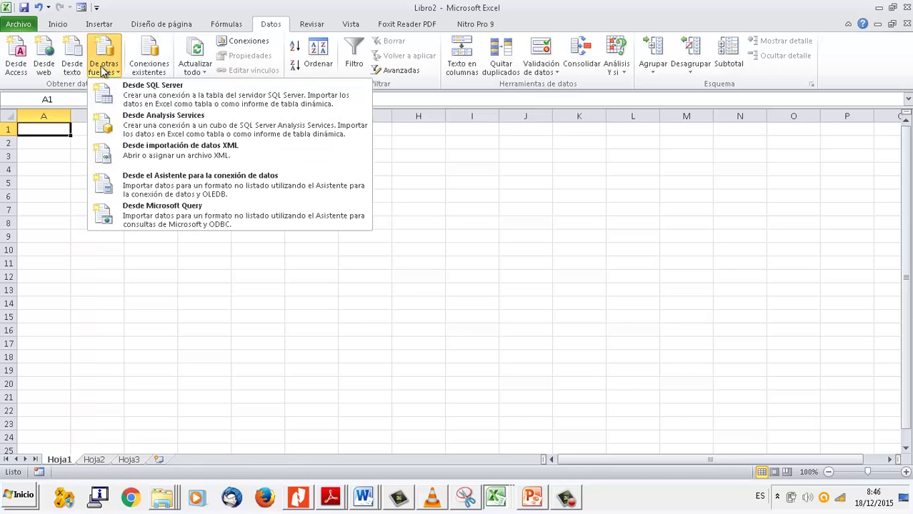
{"action": "left_click", "coordinate": [75, 73]}
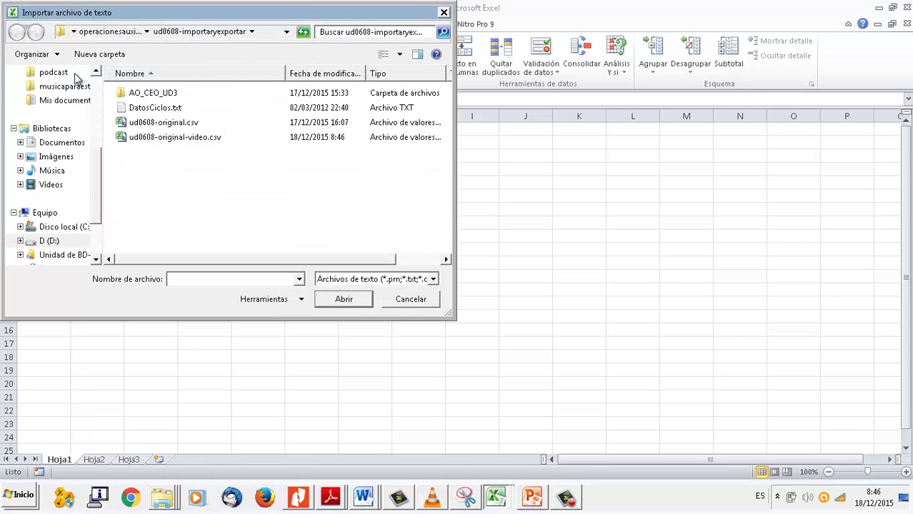
{"action": "double_click", "coordinate": [181, 138]}
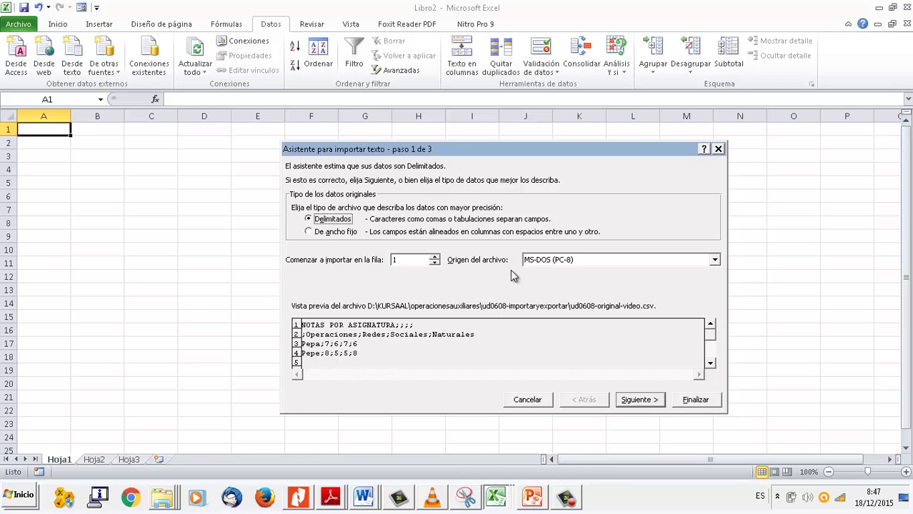
- Import the file split at semicolons (Punto y coma) into the existing sheet starting at $A$1
{"action": "left_click", "coordinate": [631, 402]}
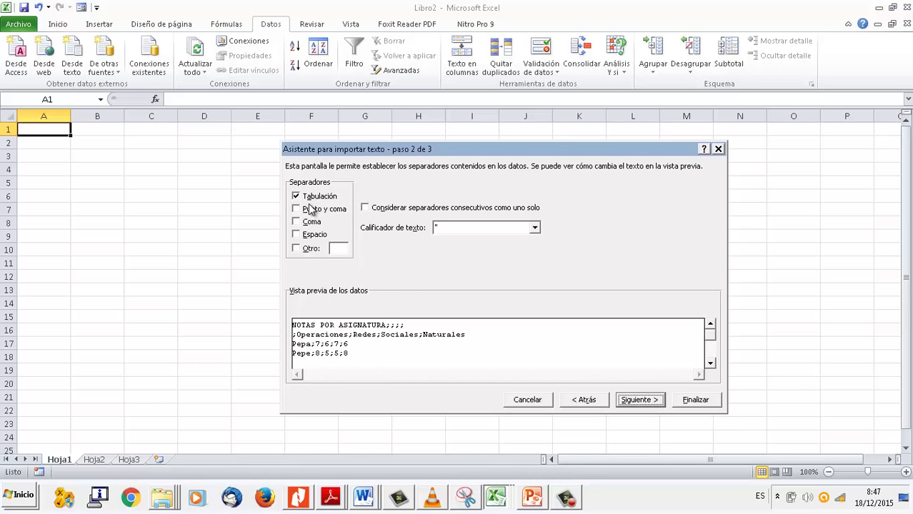
{"action": "left_click", "coordinate": [299, 210]}
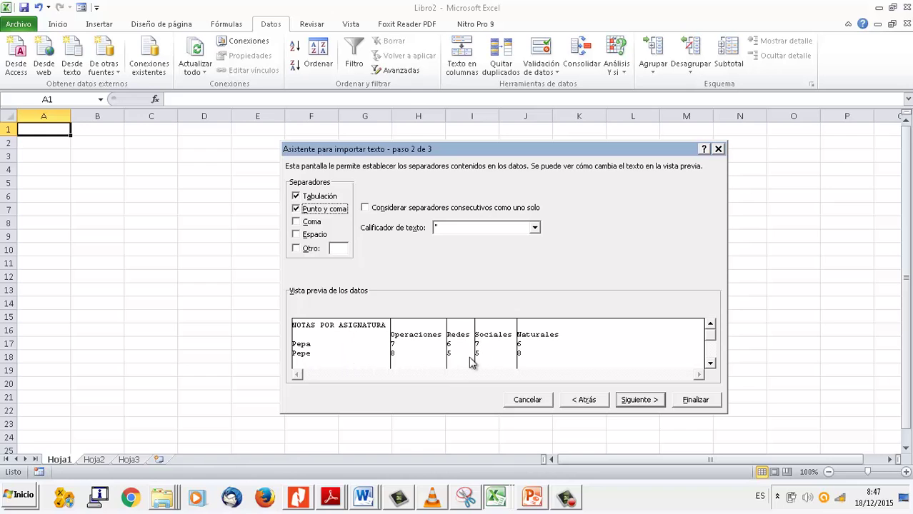
{"action": "left_click", "coordinate": [626, 403]}
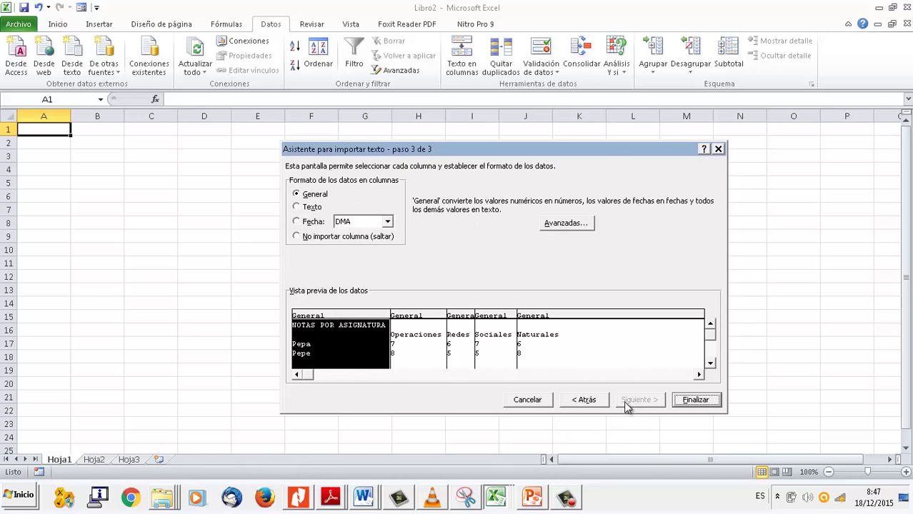
{"action": "left_click", "coordinate": [685, 403]}
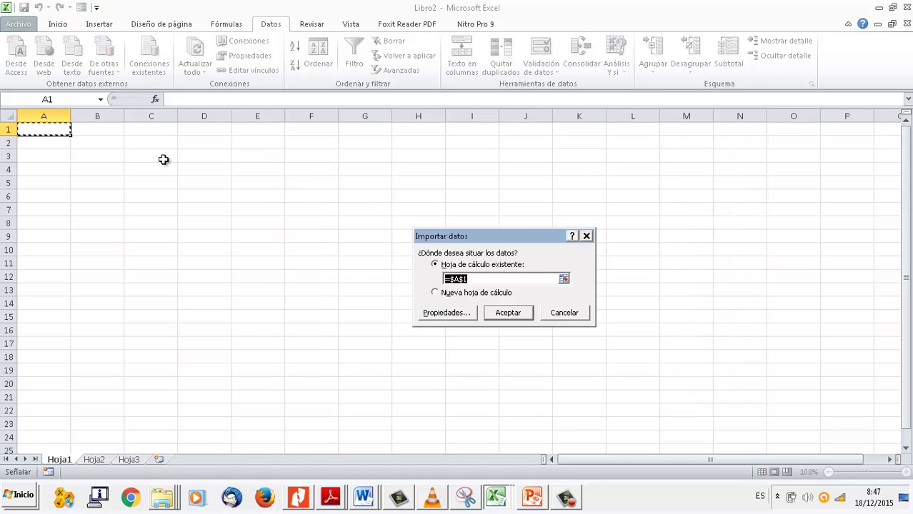
{"action": "left_click", "coordinate": [153, 222]}
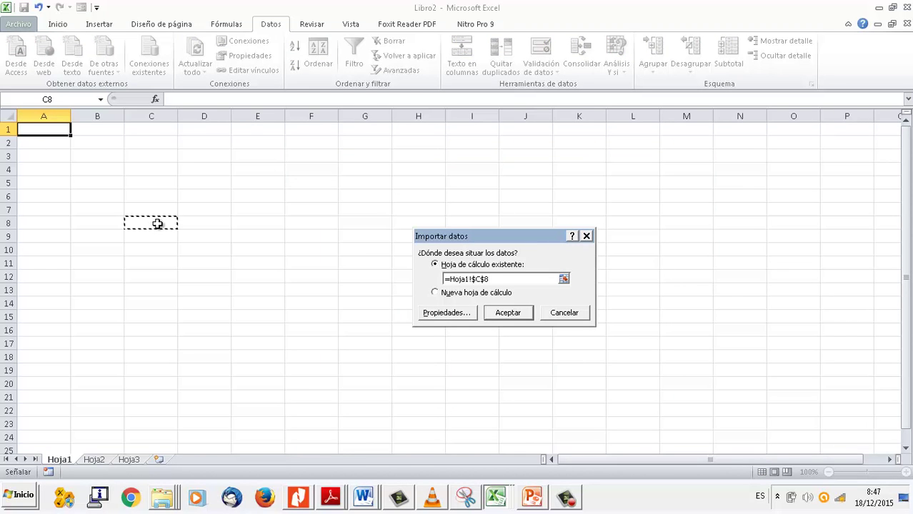
{"action": "left_click", "coordinate": [38, 129]}
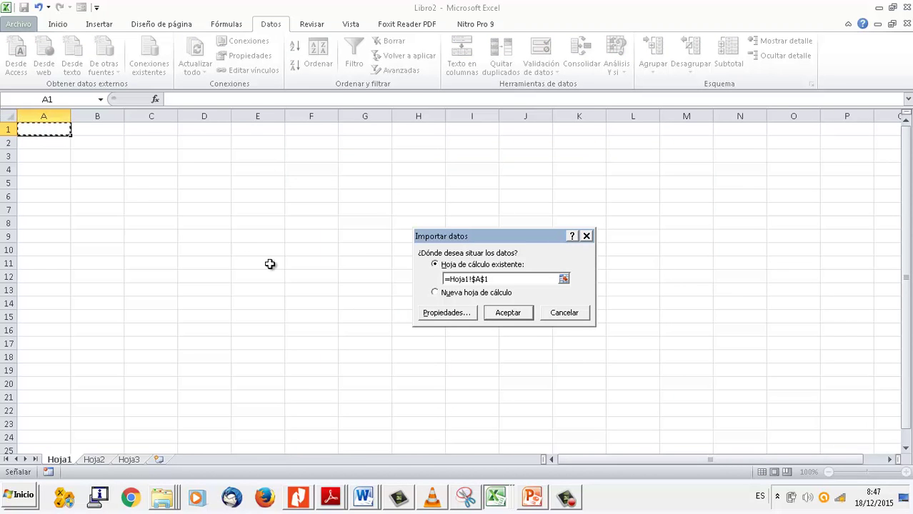
{"action": "left_click", "coordinate": [527, 319]}
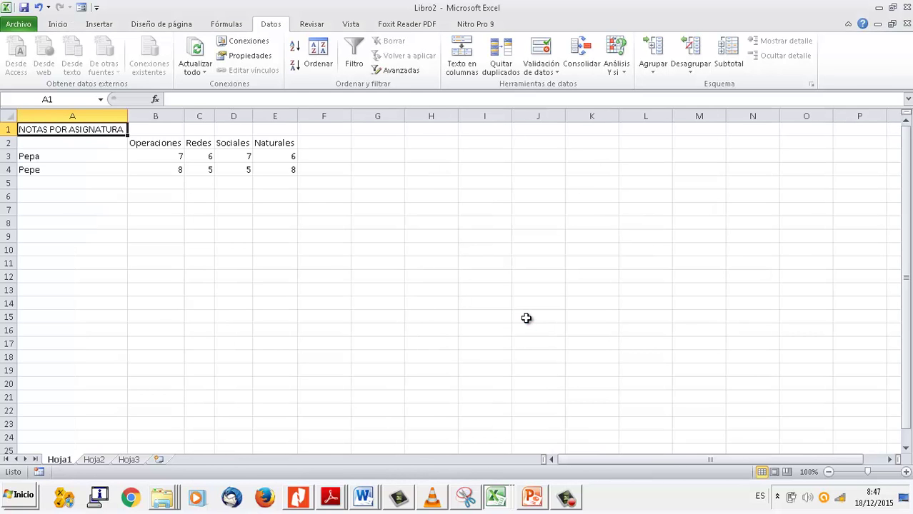
{"action": "left_click", "coordinate": [199, 187]}
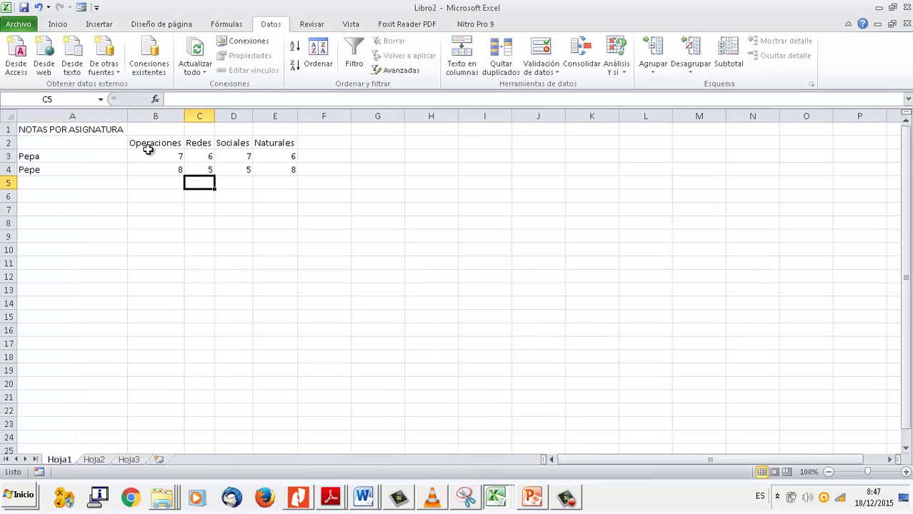
{"action": "left_click_drag", "start_coordinate": [112, 130], "coordinate": [273, 134]}
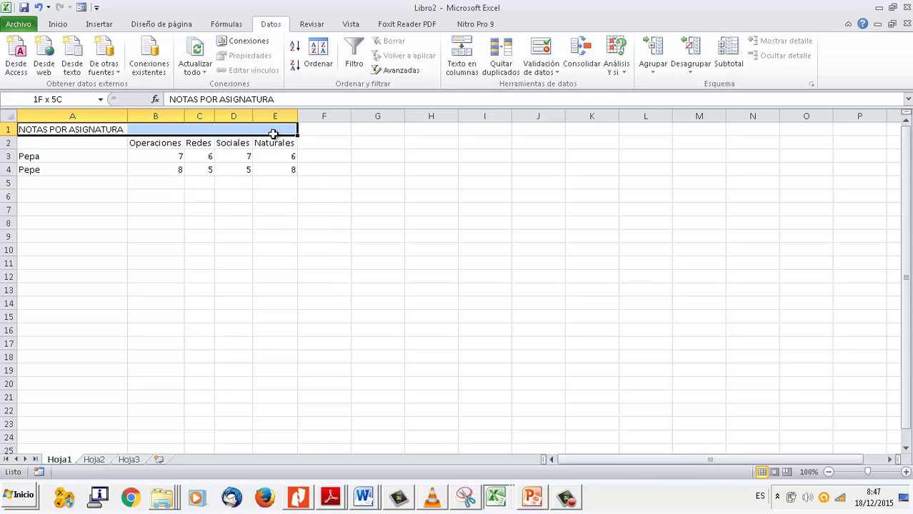
{"action": "left_click", "coordinate": [68, 24]}
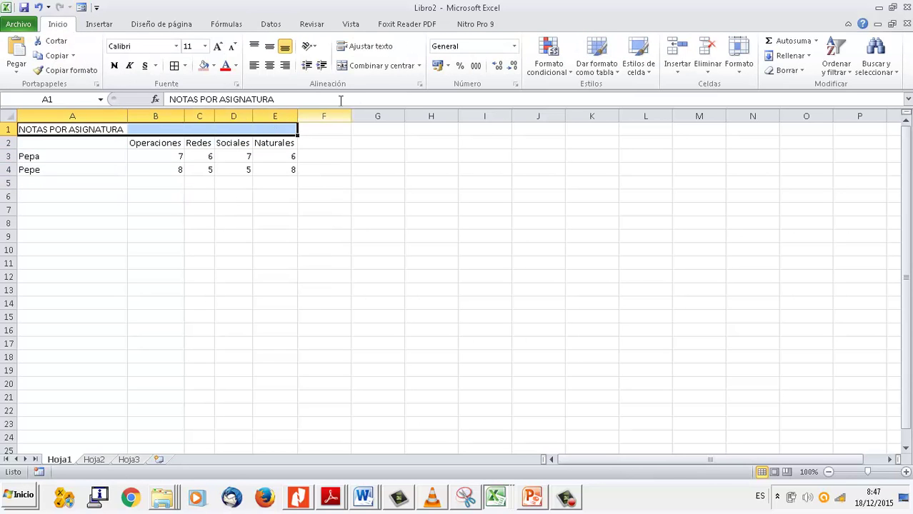
{"action": "left_click", "coordinate": [204, 193]}
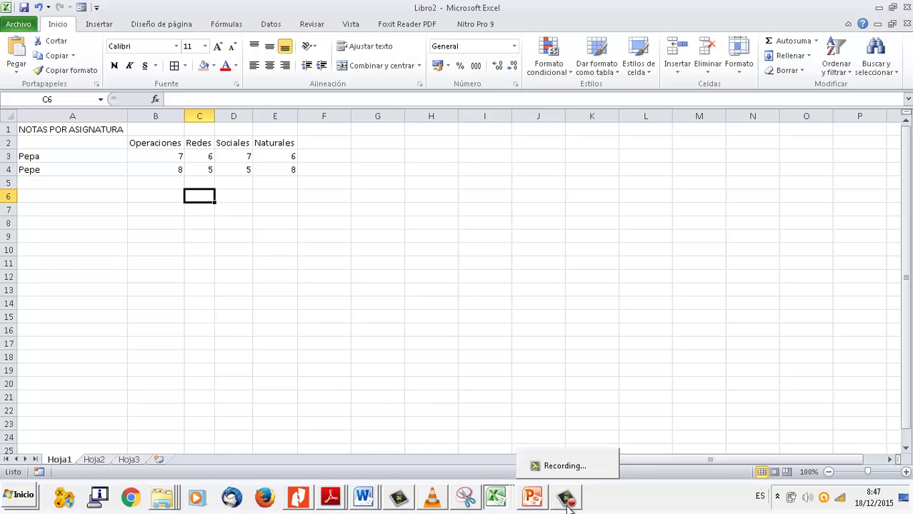
{"action": "left_click", "coordinate": [568, 504]}
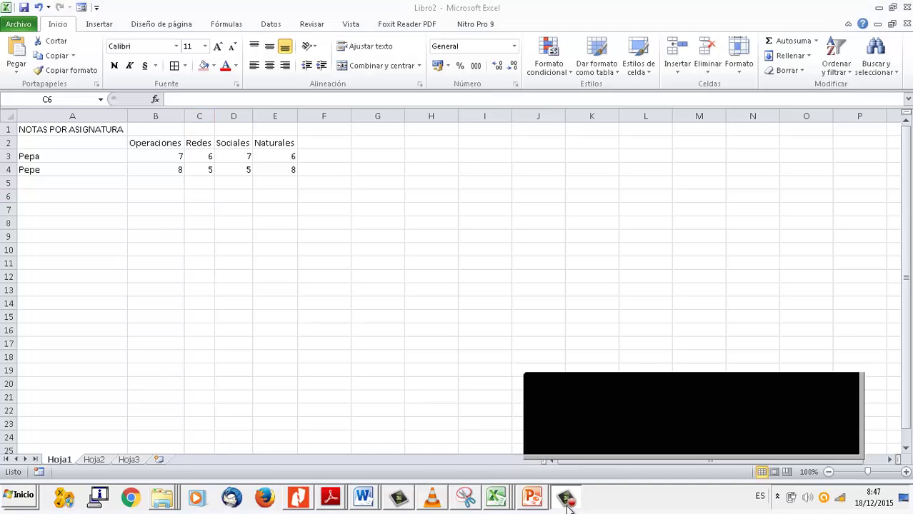